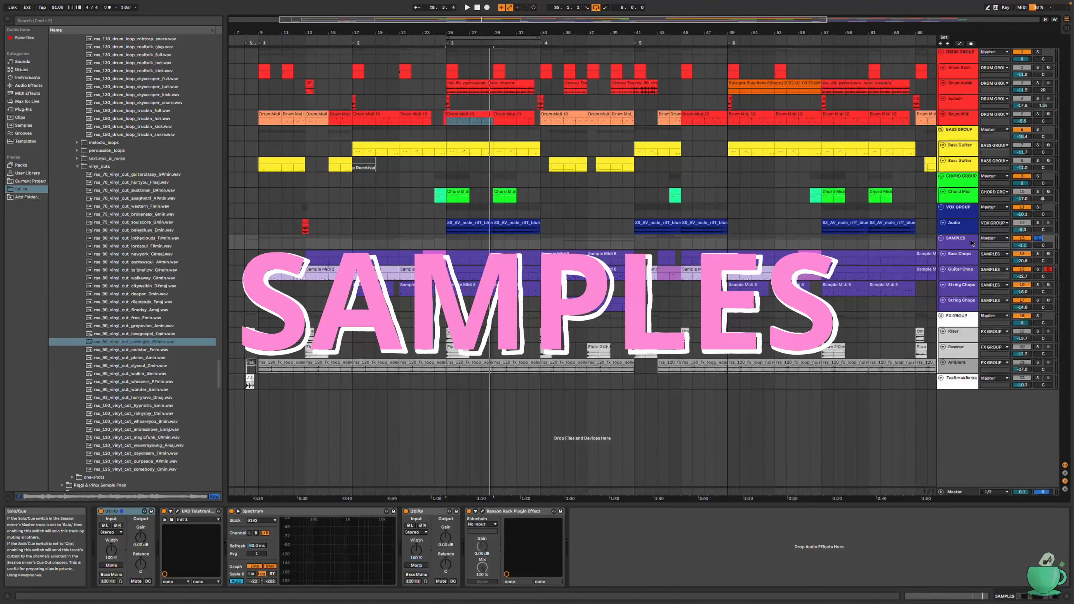
Step: Play the arrangement with the SAMPLES group selected and select rss_75_vinyl_cut_soulscore_Gmin.wav in the sample browser
left_click(963, 242)
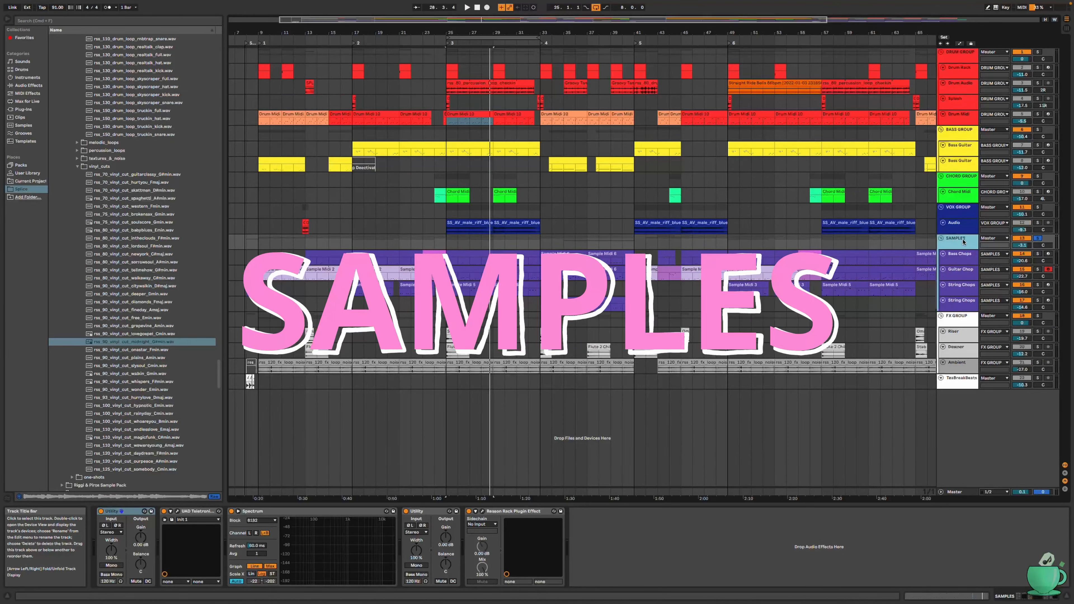
key("space")
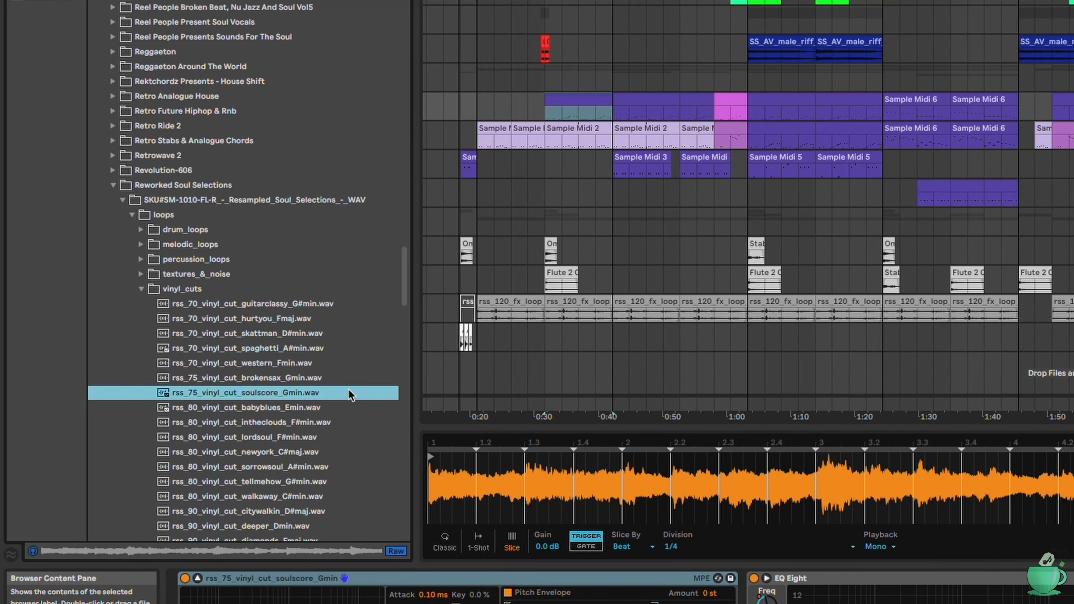
left_click(357, 394)
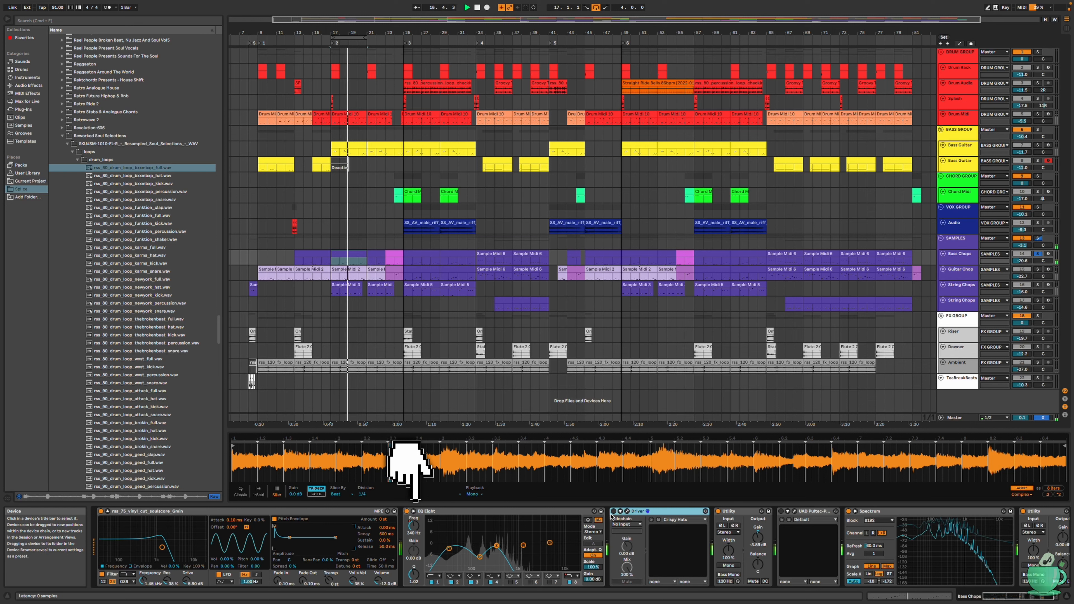
Step: Open the Driver plug-in on the Bass Chops track, and activate and open its UAD Pultec
left_click(627, 512)
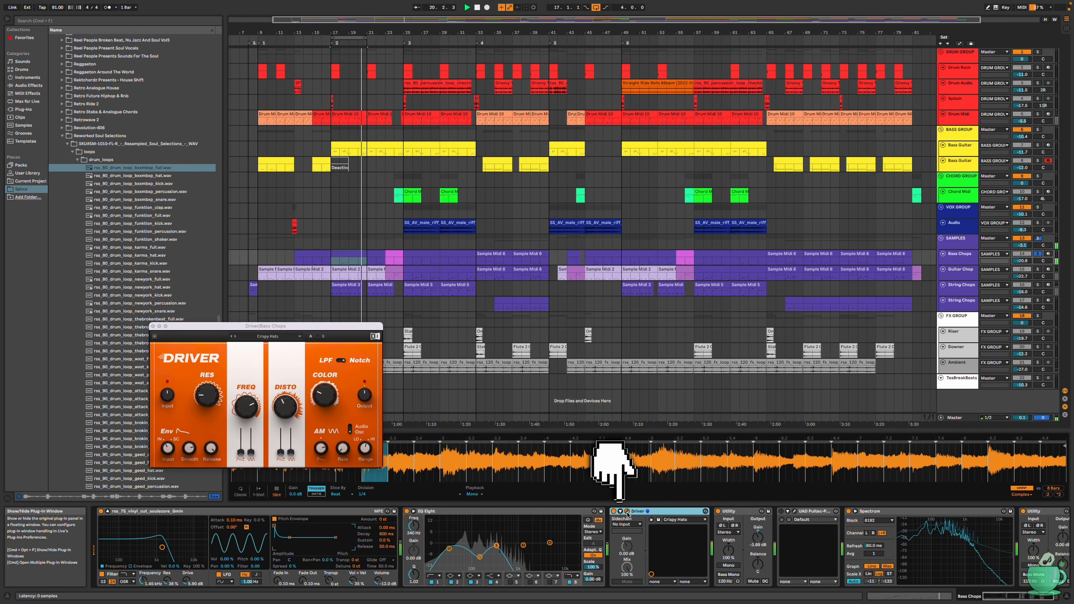
left_click(782, 512)
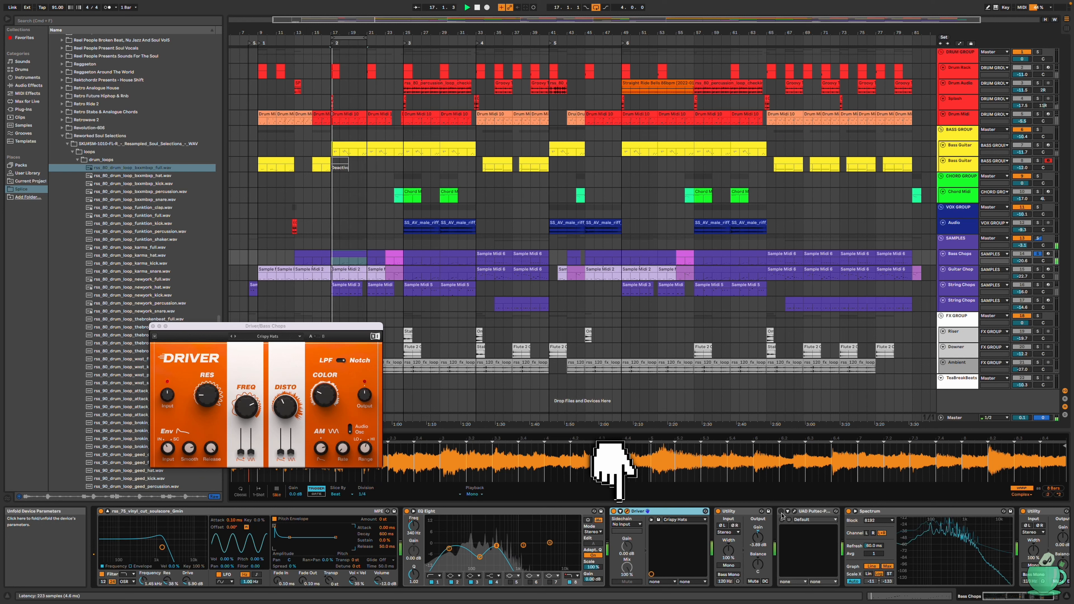
left_click(795, 512)
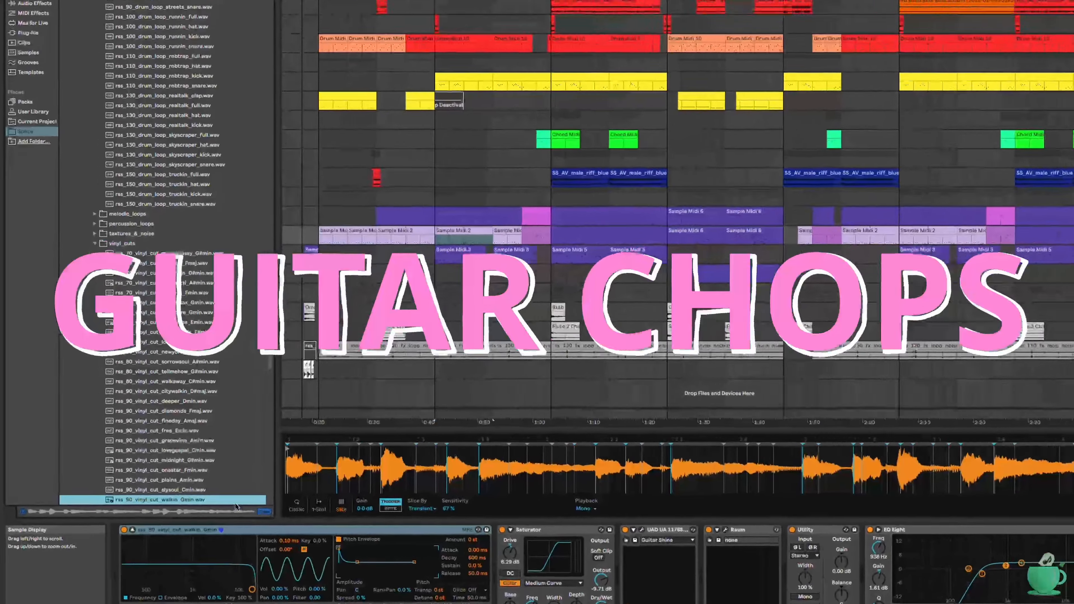
Step: Find and select rss_90_vinyl_cut_walkin_Gmin.wav in the vinyl_cuts folder
scroll(174, 446, "down", 5)
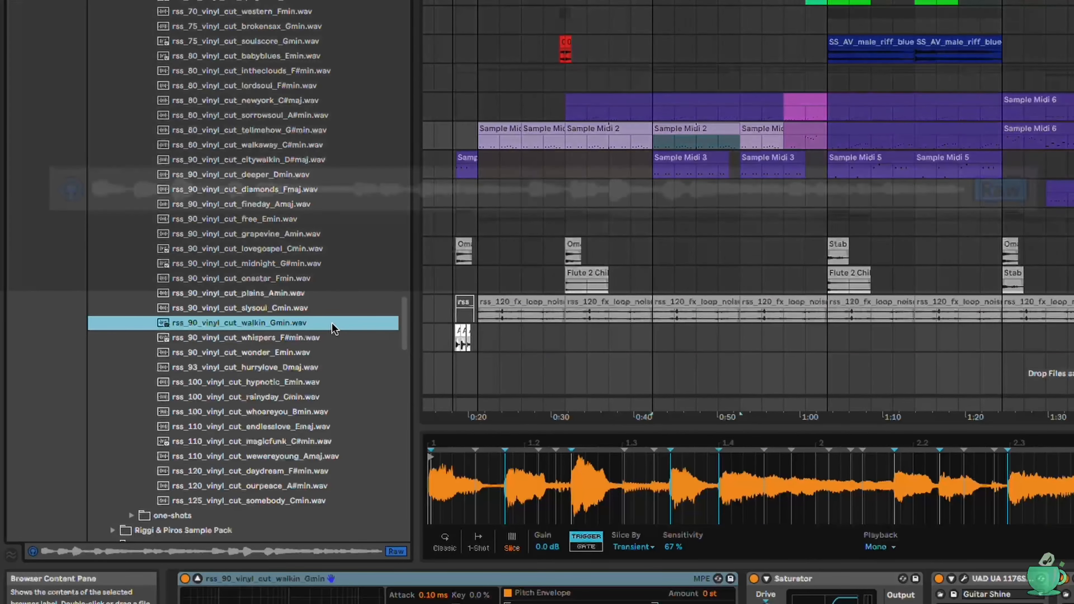
left_click(331, 322)
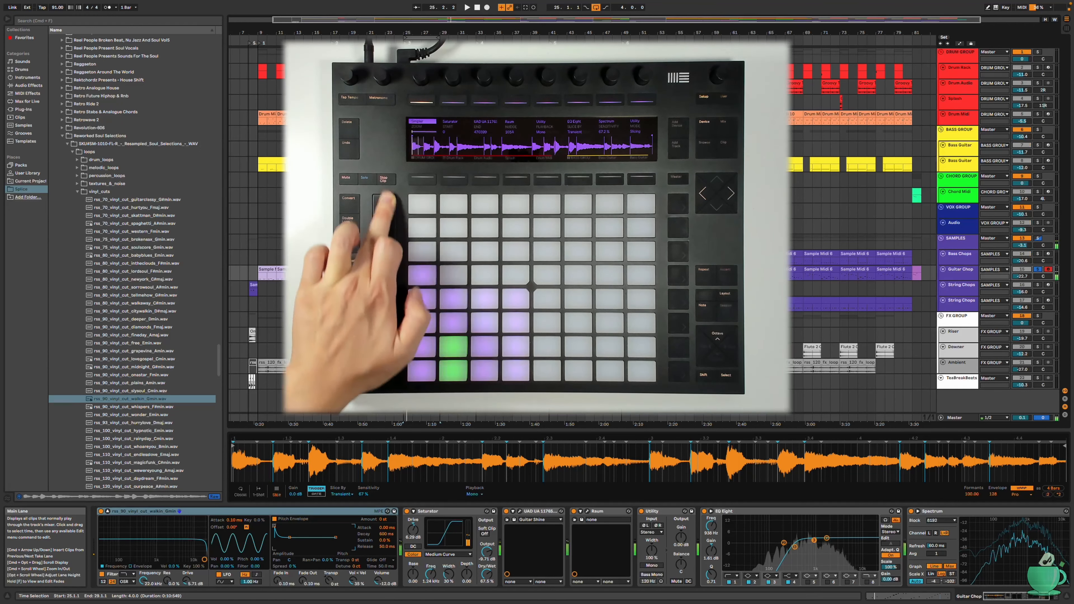
Step: Play the Guitar Chop track and open its UAD UA 1176 and Raum plug-ins
key("space")
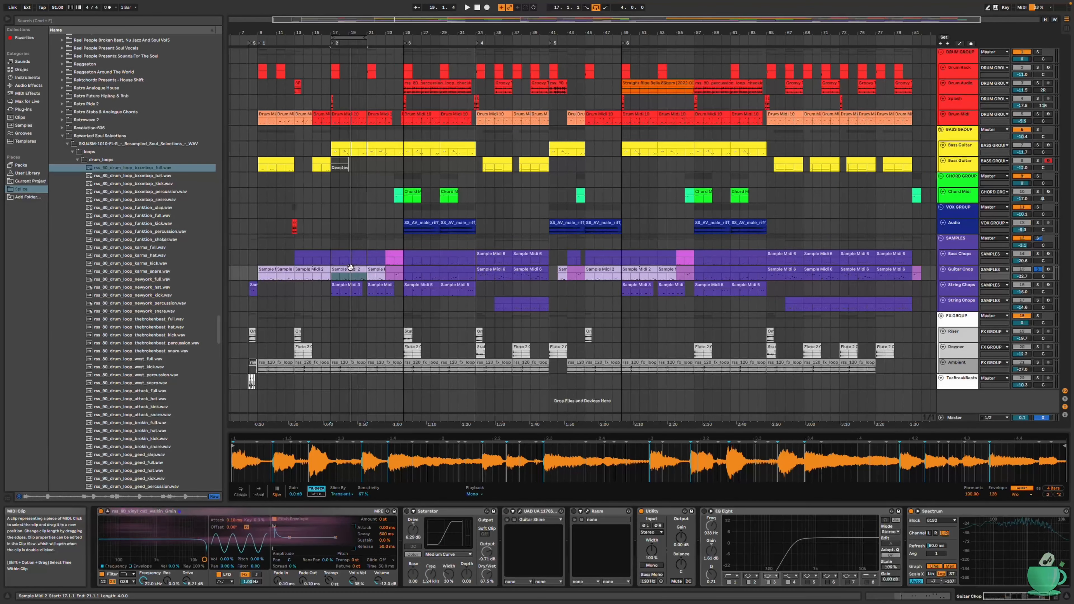
key("space")
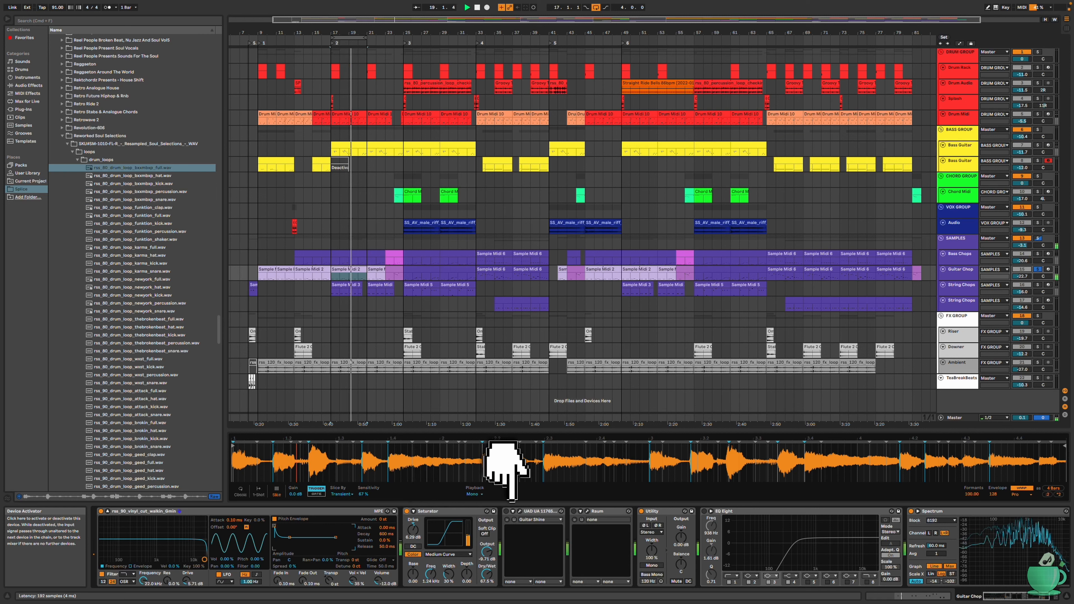
left_click(520, 513)
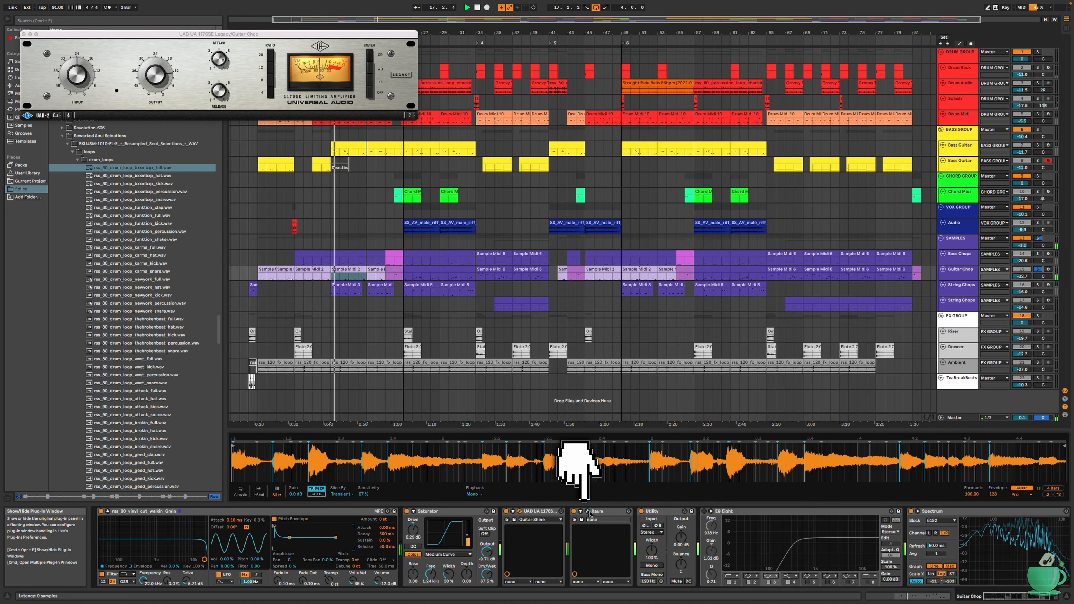
left_click(590, 513)
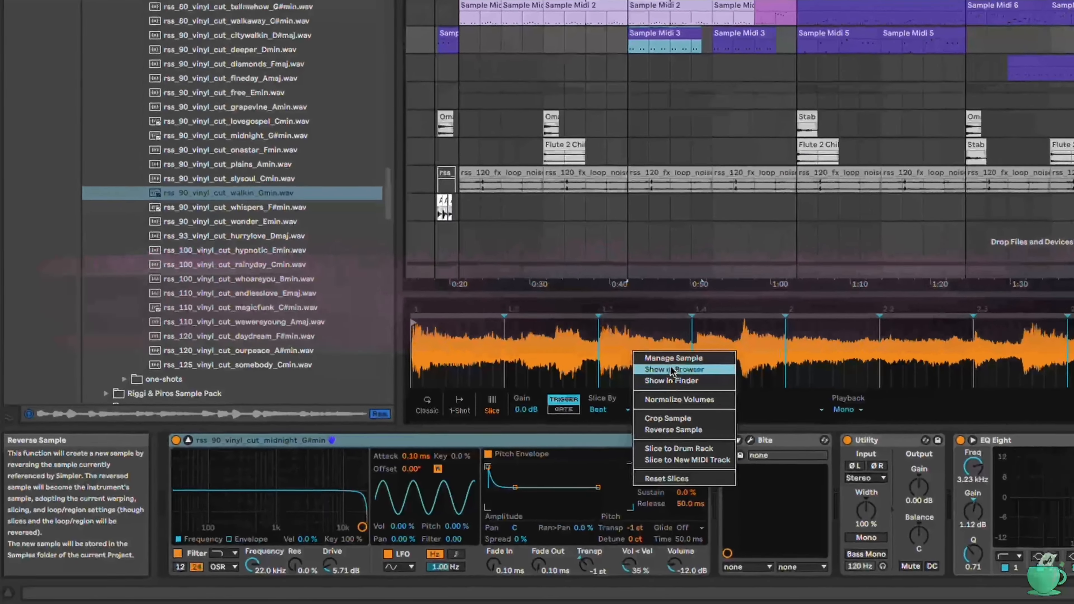
Step: Show the String Chops sample in the browser and select rss_90_vinyl_cut_midnight_G#min.wav
left_click(672, 370)
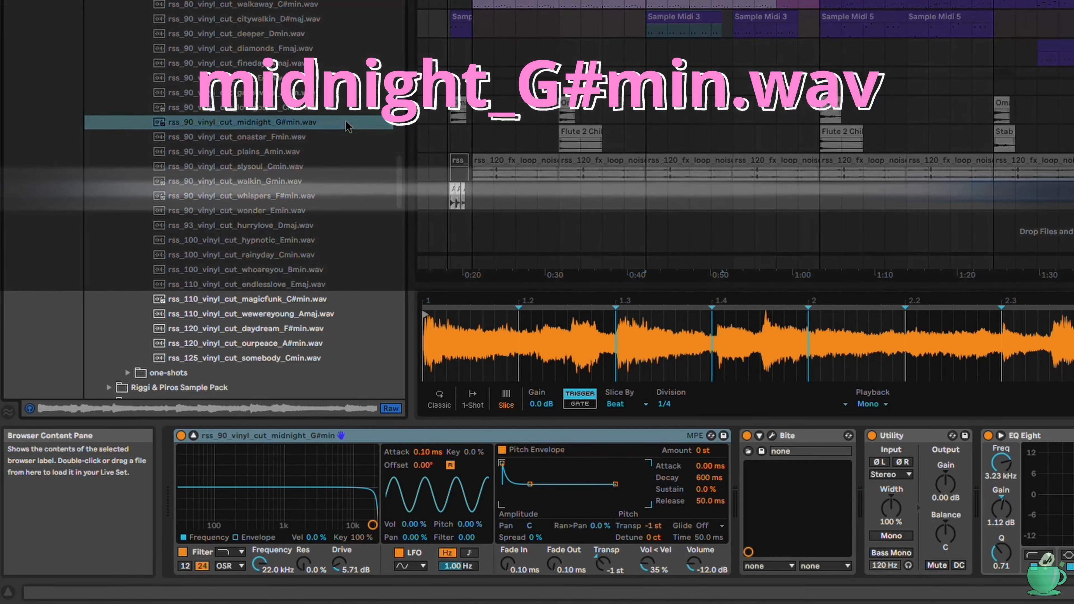
left_click(346, 123)
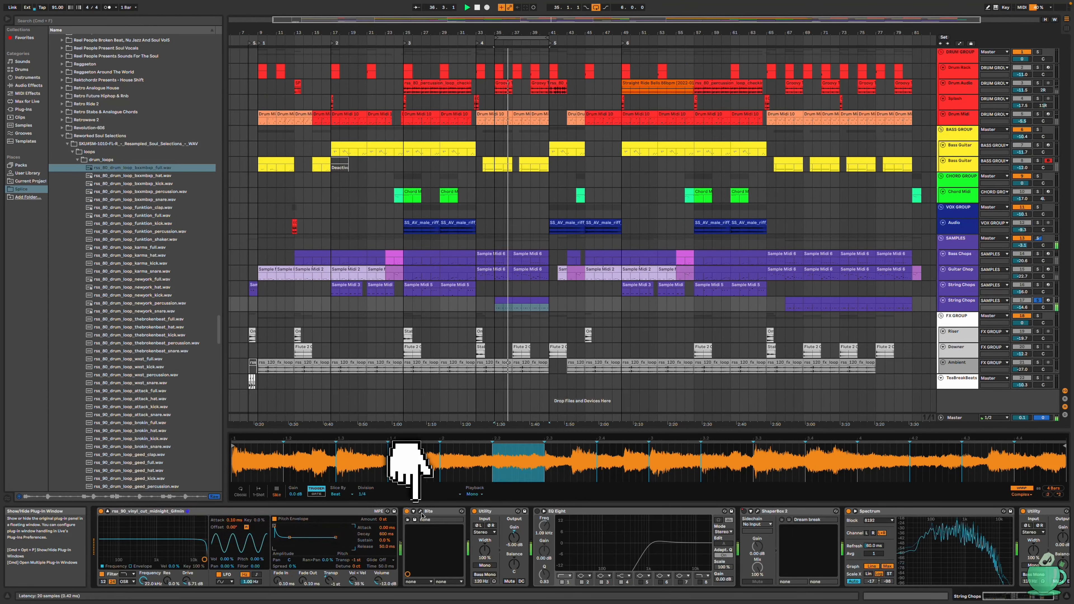
Step: Open the Bite and ShaperBox 3 plug-ins on the String Chops track
left_click(422, 512)
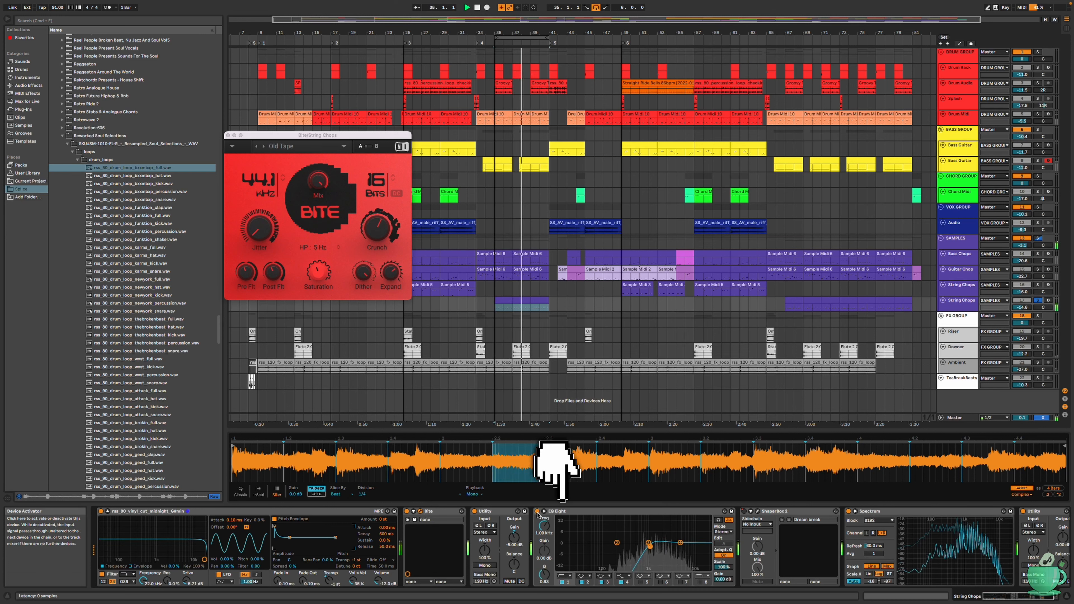
left_click(758, 511)
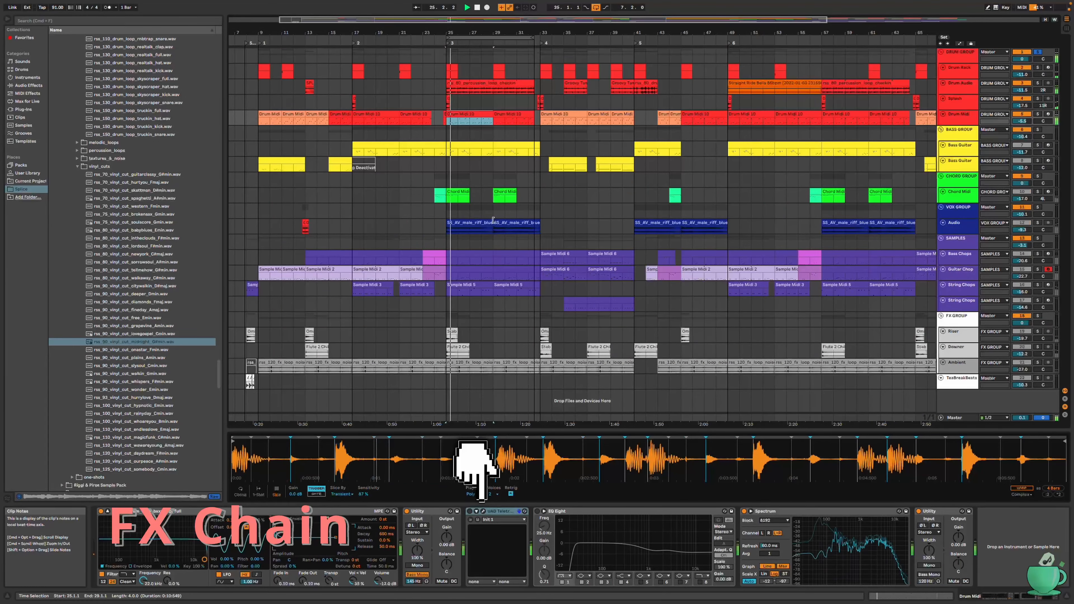
Step: Activate and open the UAD Teletronix compressor on the Drum Midi track, and activate its EQ Eight
left_click(470, 511)
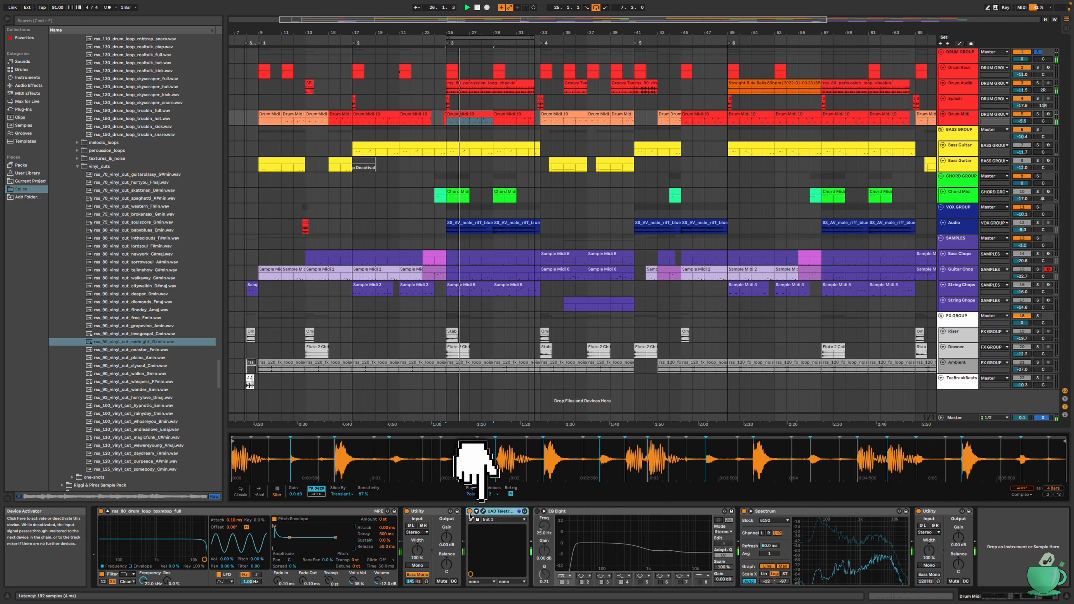
left_click(483, 512)
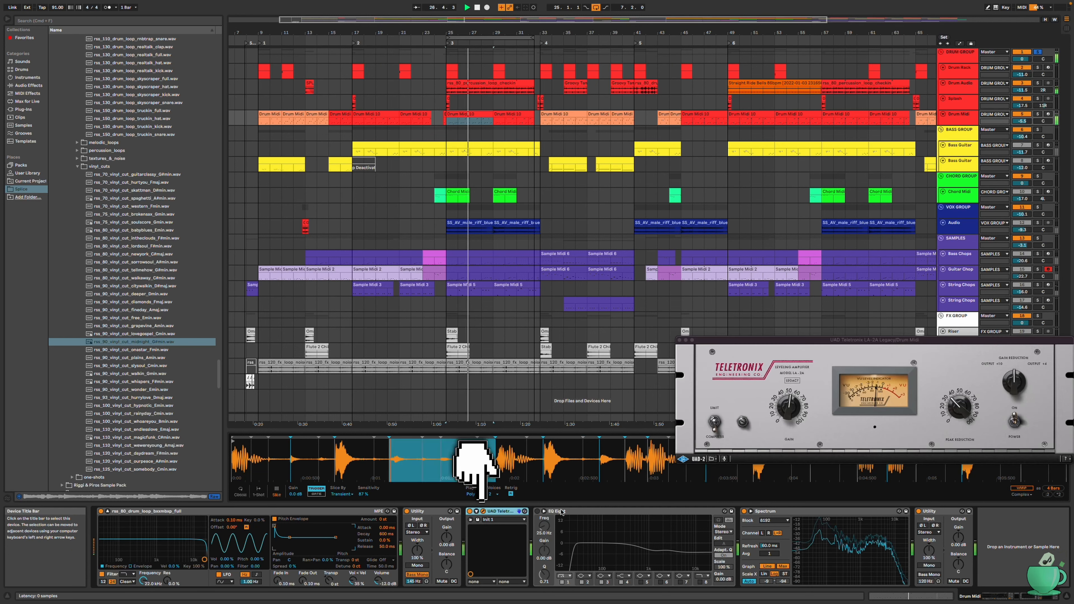
left_click(537, 511)
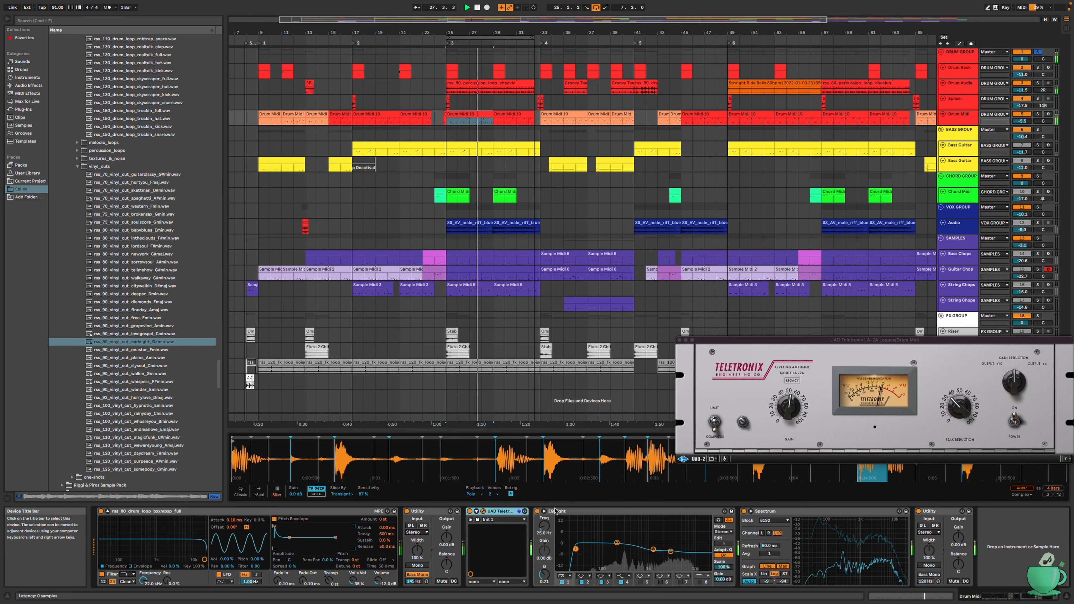
Step: Select the DRUM GROUP, activate its Drum Buss and open its UAD Pultec
left_click(959, 53)
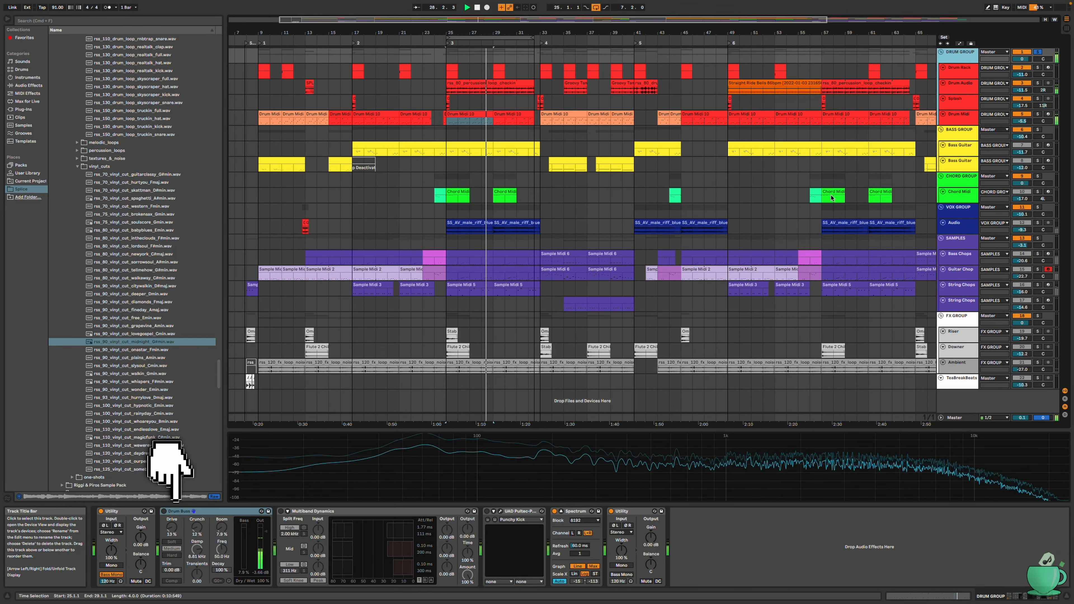
left_click(164, 511)
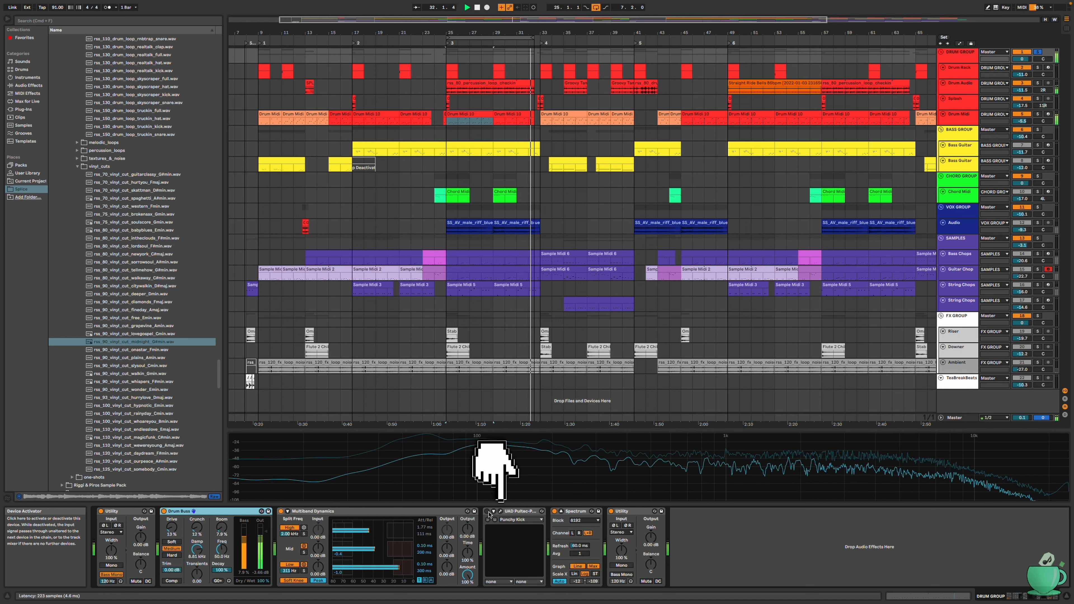
left_click(501, 511)
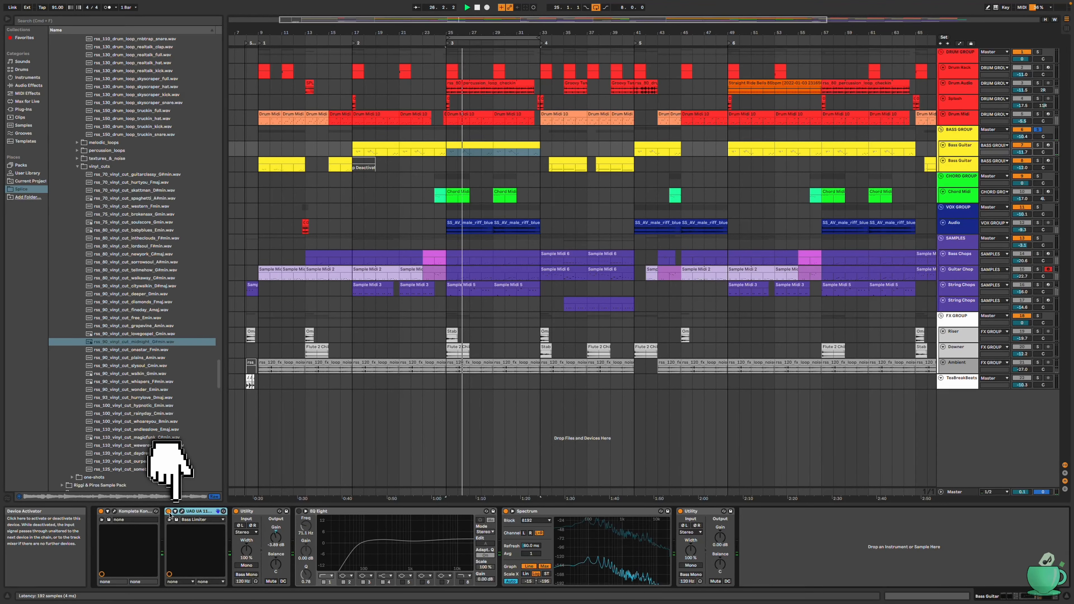
Step: Open the UAD 1176 limiter on the Bass Guitar track and activate its EQ Eight
left_click(183, 512)
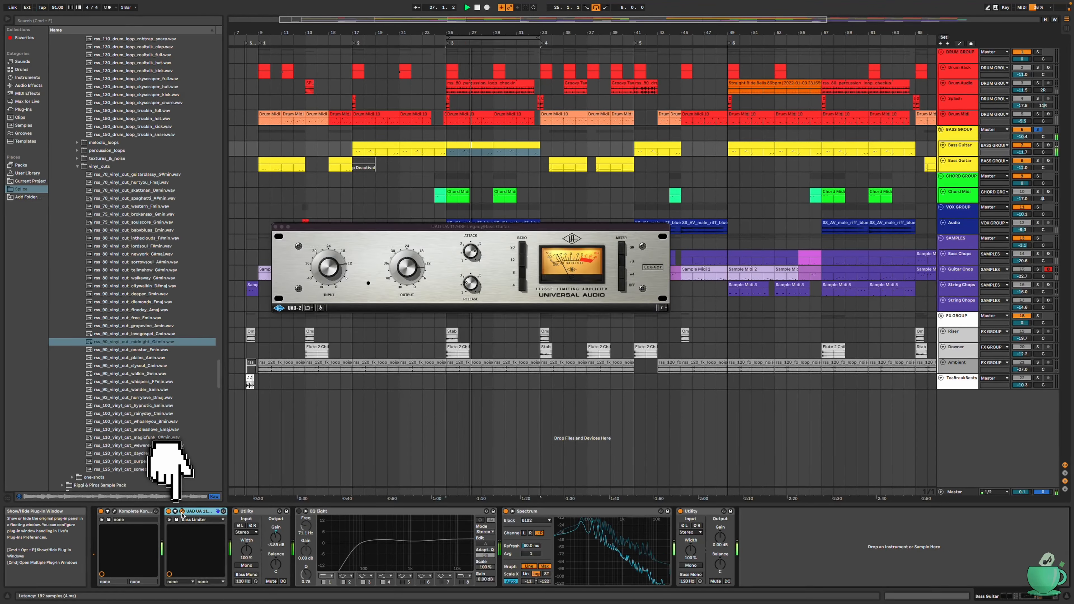
left_click(299, 511)
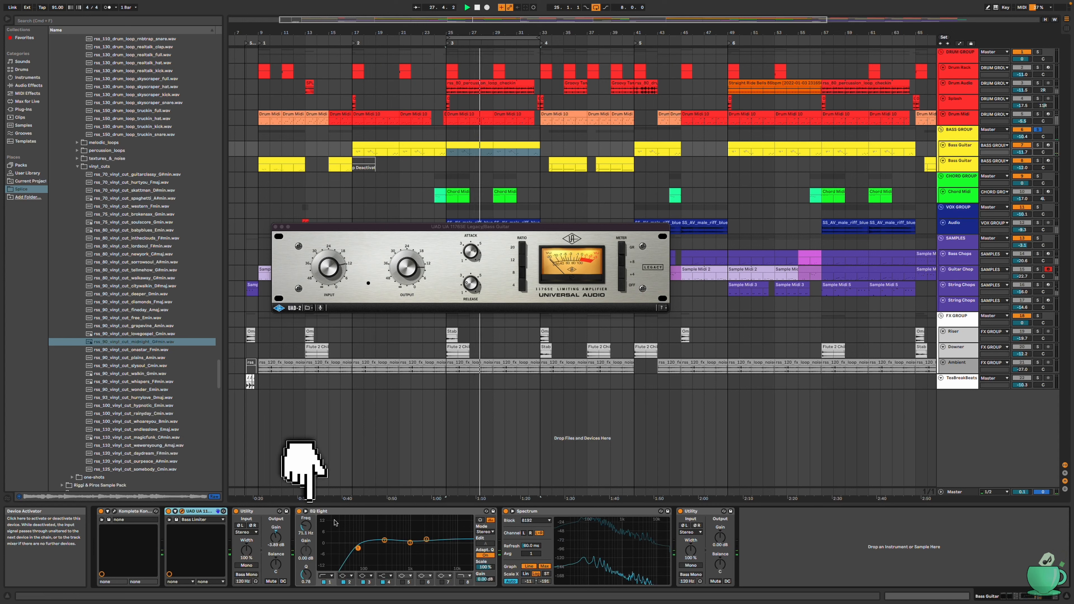
Step: Select the BASS GROUP and open its Console 1, UAD Ampeg and UAD Pultec plug-ins
left_click(961, 132)
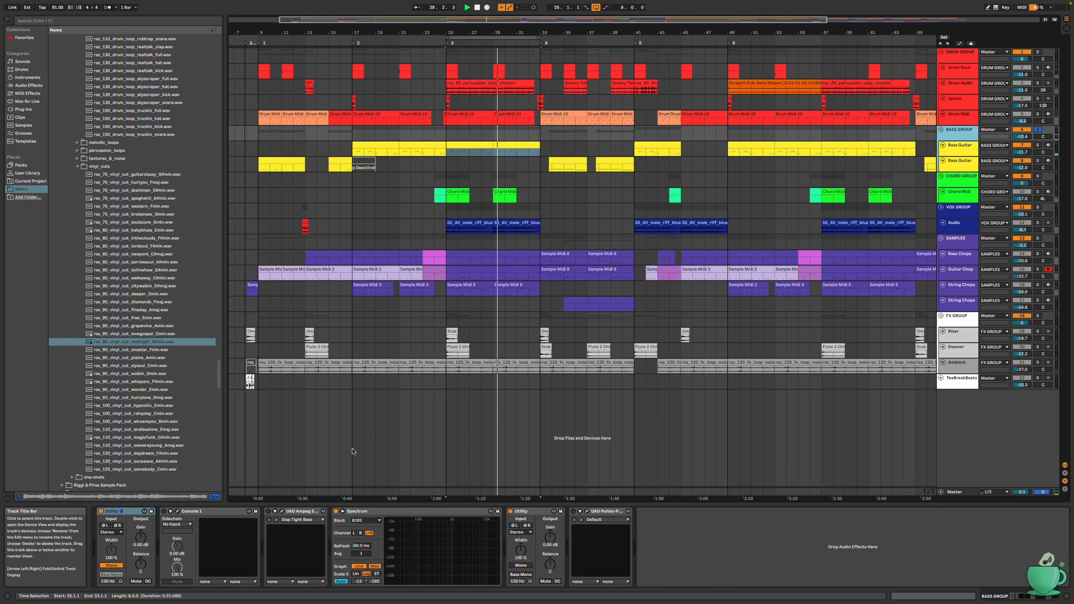
left_click(177, 512)
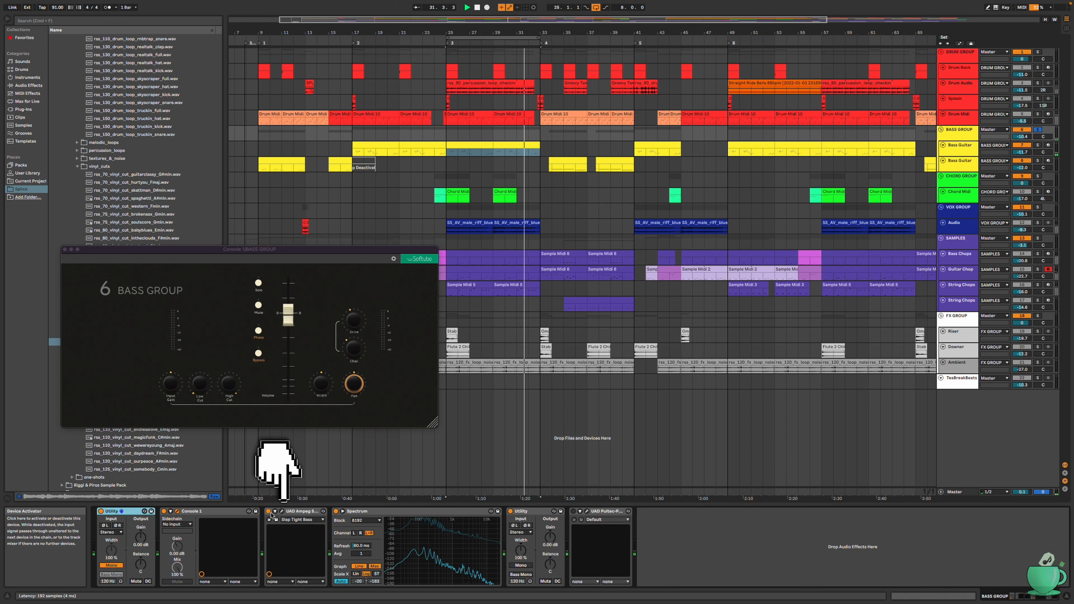
left_click(281, 511)
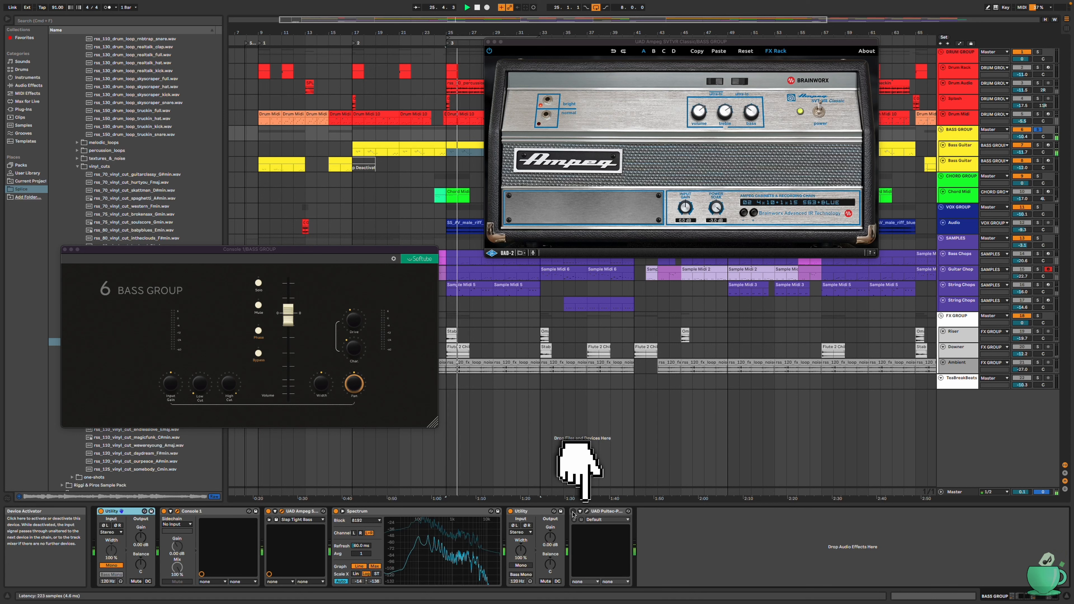
left_click(587, 512)
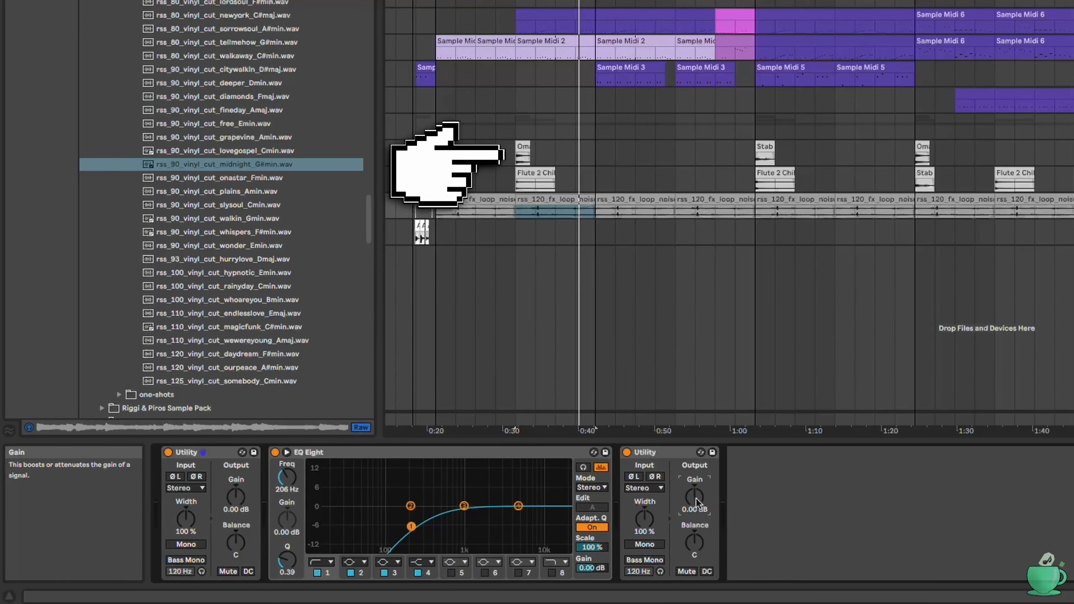
Step: Adjust the gain of the Ambient track's last Utility and control playback to audition the Ambient and vocal tracks
key("space")
left_click_drag(696, 498, 696, 438)
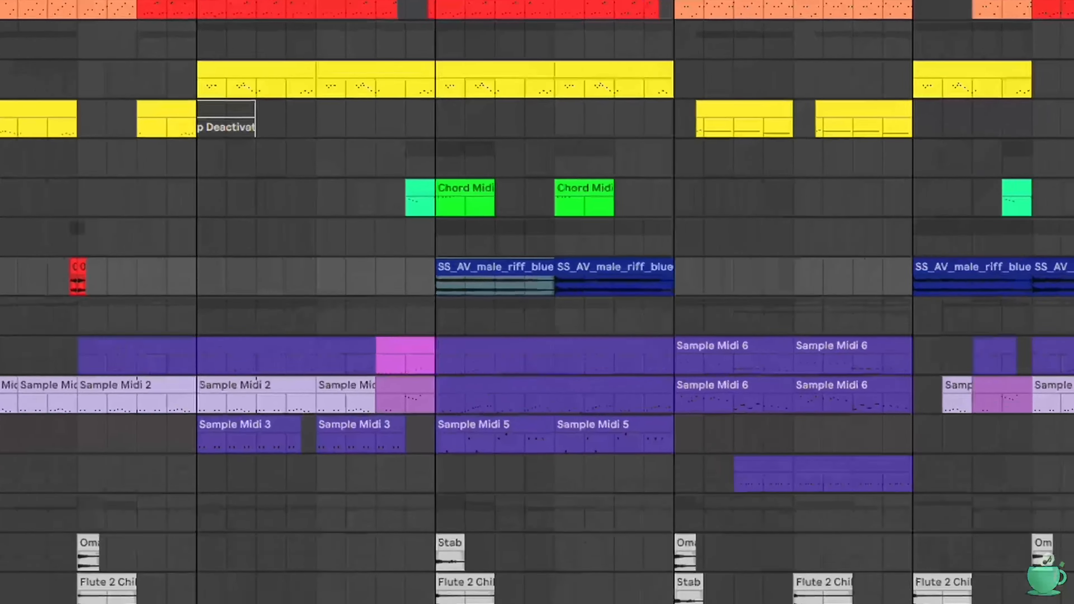
key("space")
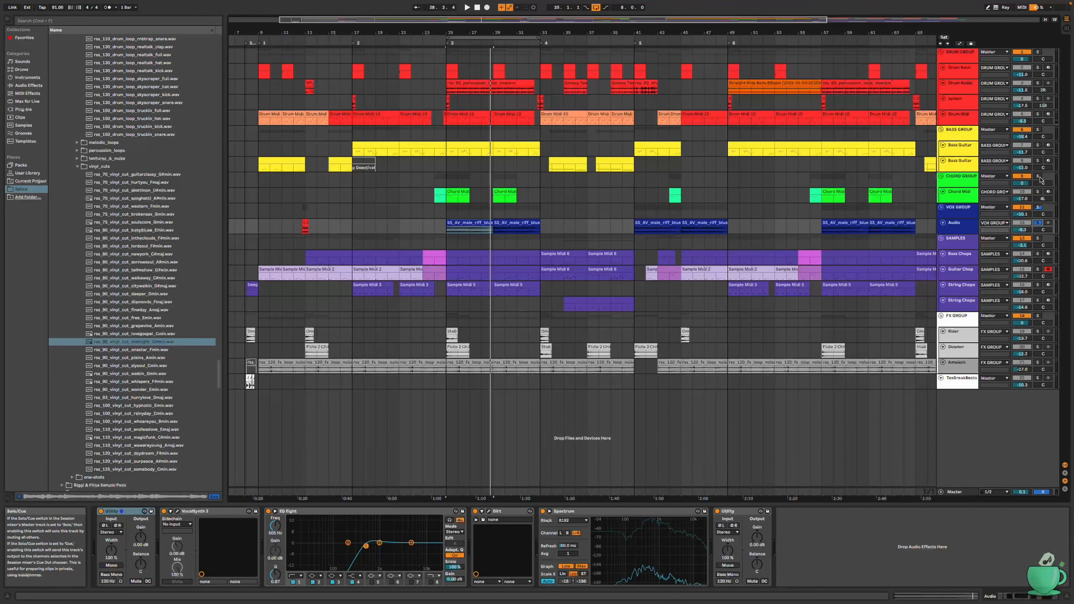
Step: Solo the CHORD GROUP, select the first chord clip at bar 24 on the Chord Midi track and play it
left_click(1038, 176)
left_click(440, 192)
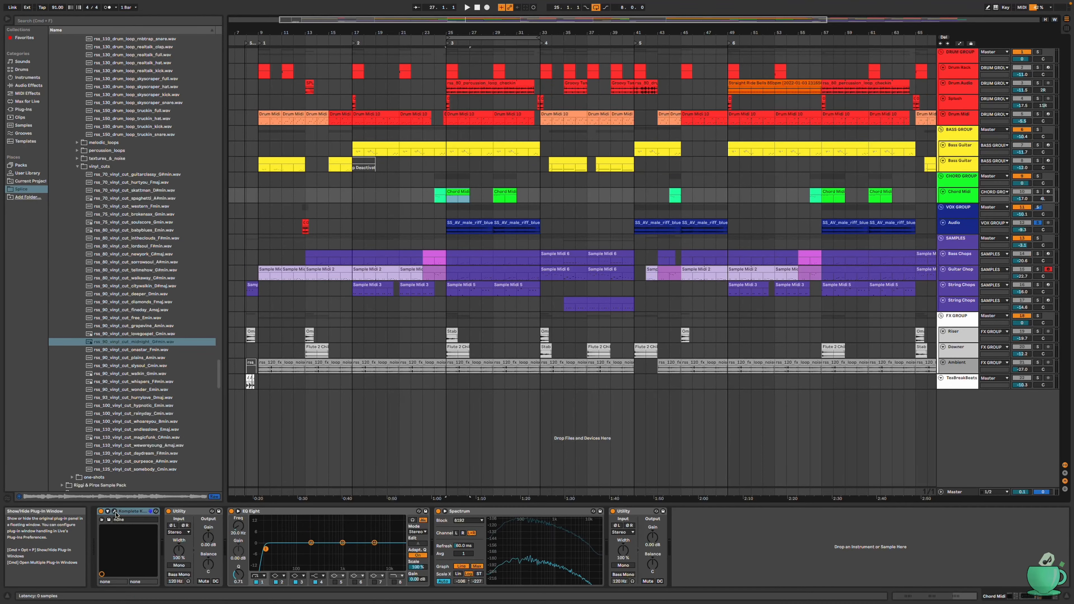
key("space")
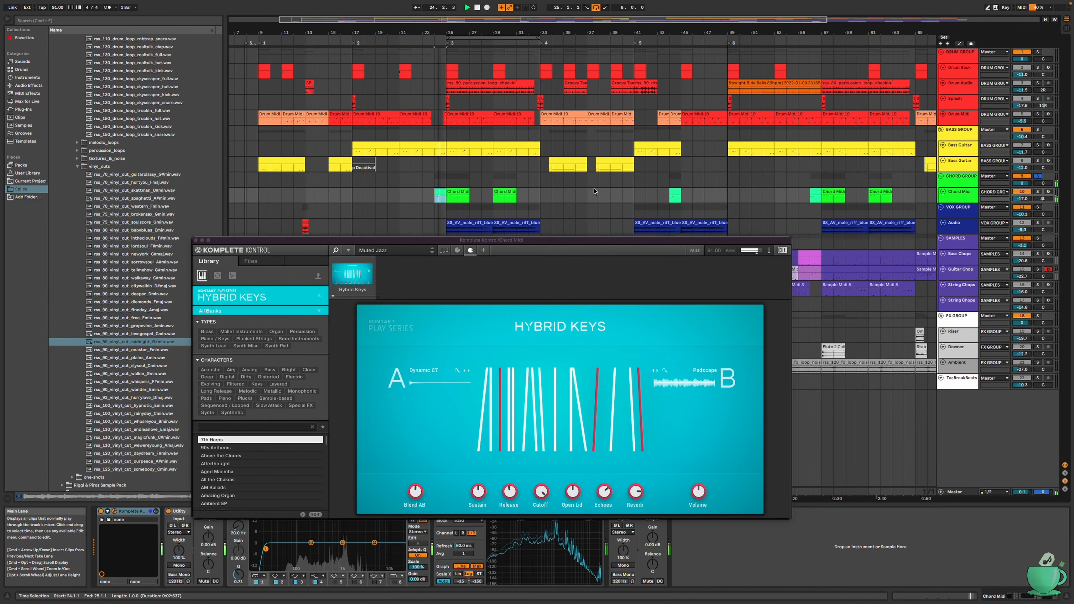